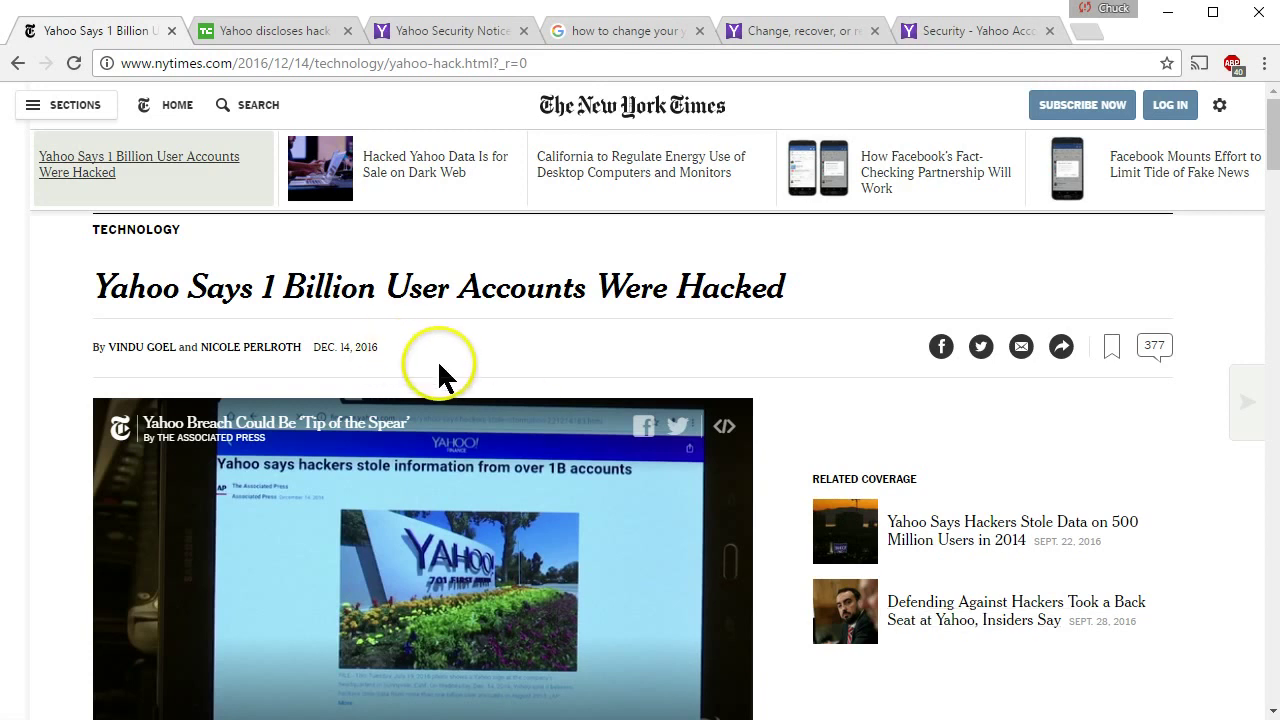
Read through the TechCrunch article 'Yahoo discloses hack of 1 billion accounts' and return to its top
{"action": "left_click_drag", "start_coordinate": [229, 306], "coordinate": [785, 275]}
{"action": "left_click", "coordinate": [868, 292]}
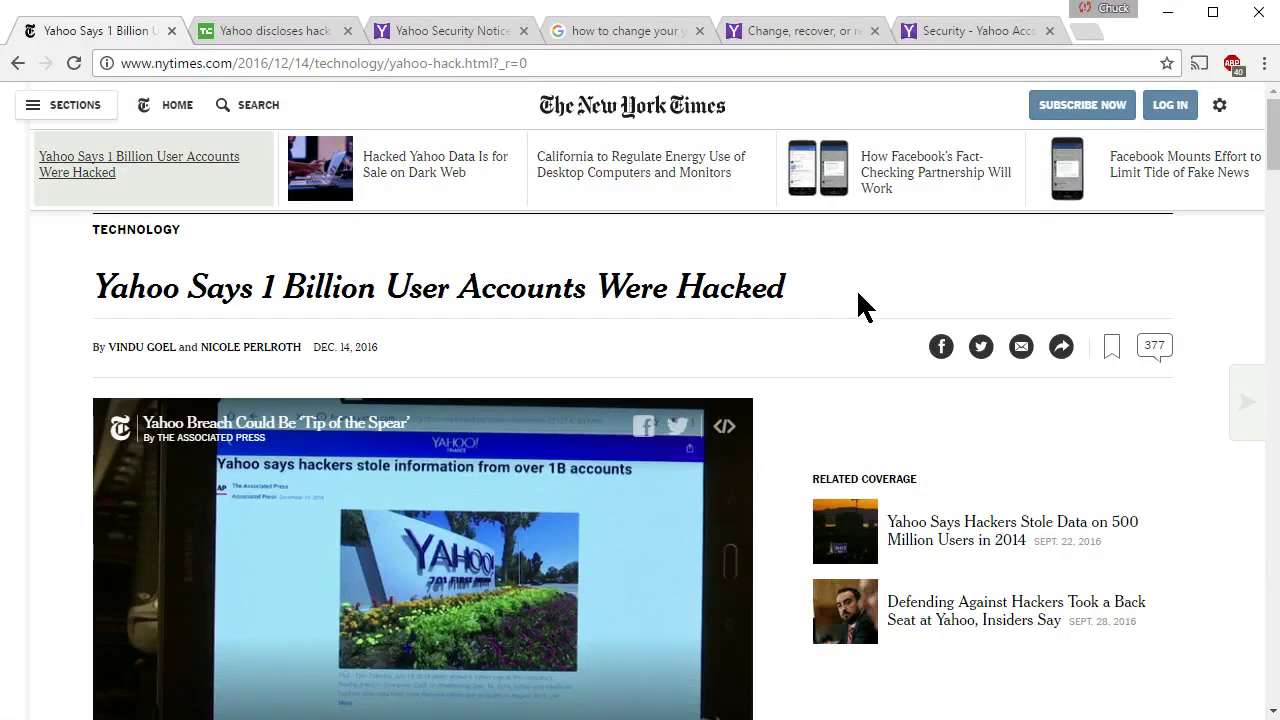
{"action": "left_click", "coordinate": [276, 35]}
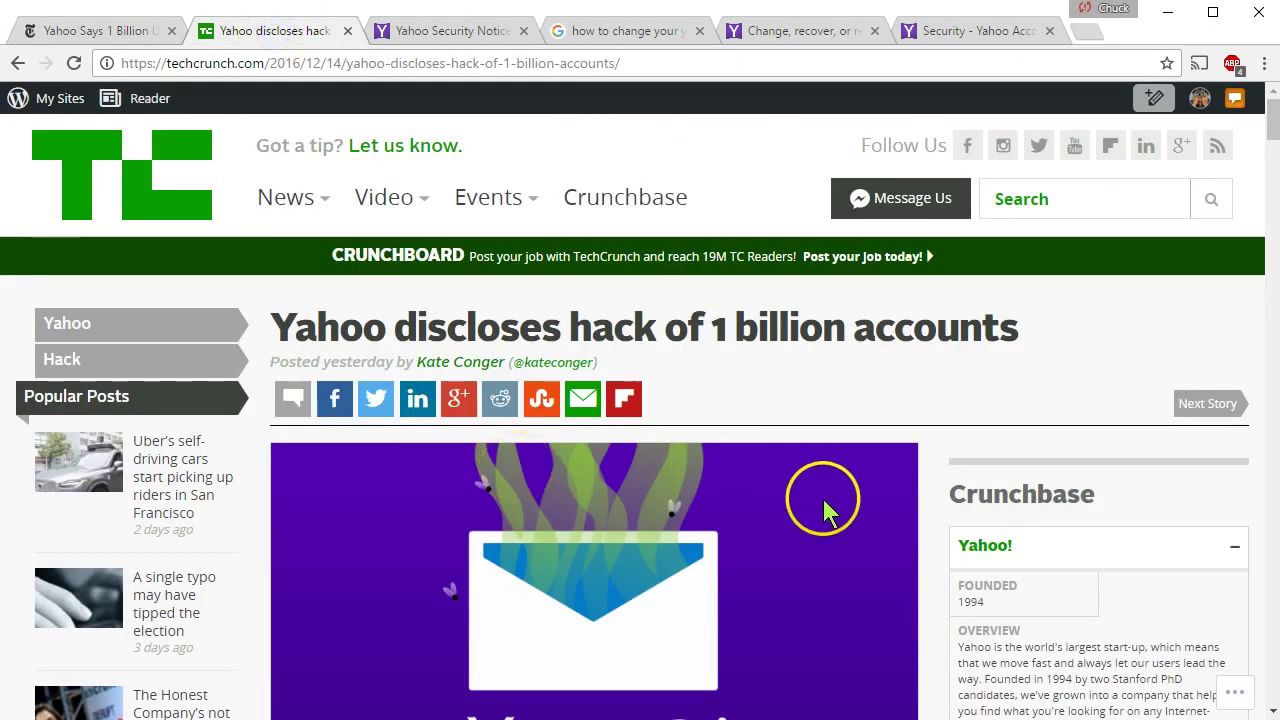
{"action": "scroll", "coordinate": [842, 523], "scroll_direction": "down", "scroll_amount": 4}
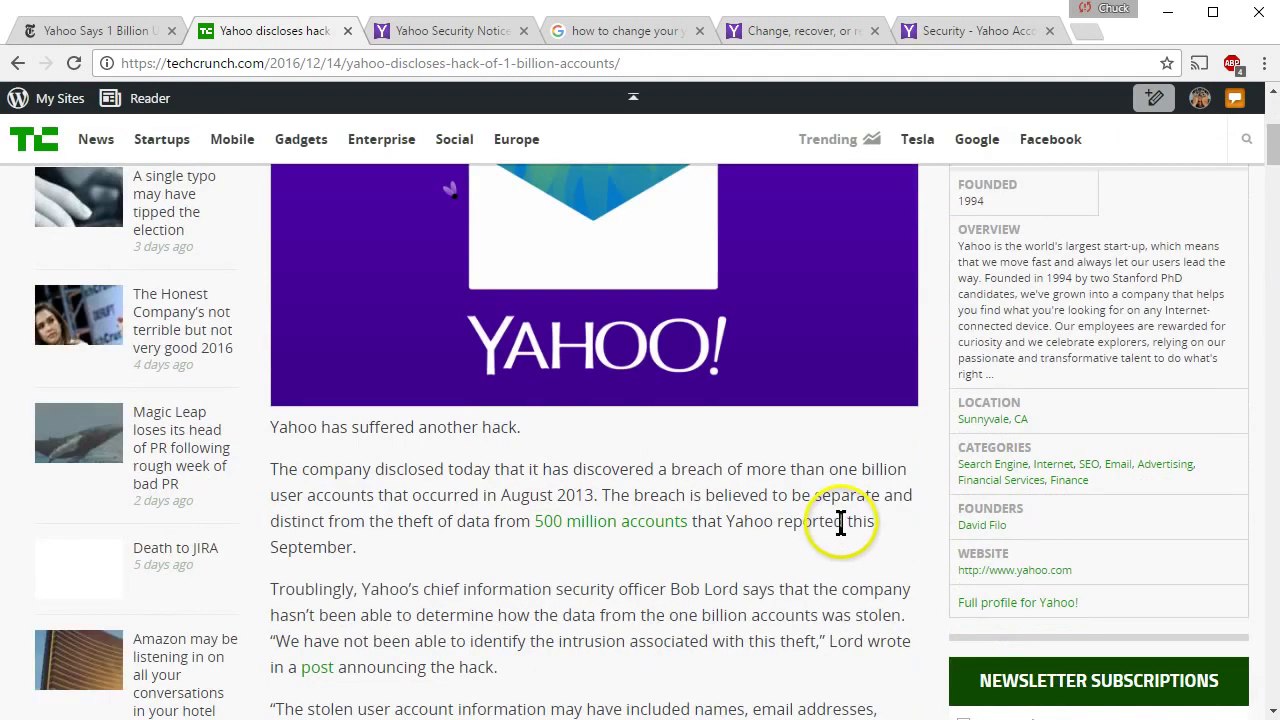
{"action": "scroll", "coordinate": [840, 521], "scroll_direction": "down", "scroll_amount": 1}
{"action": "scroll", "coordinate": [838, 520], "scroll_direction": "down", "scroll_amount": 5}
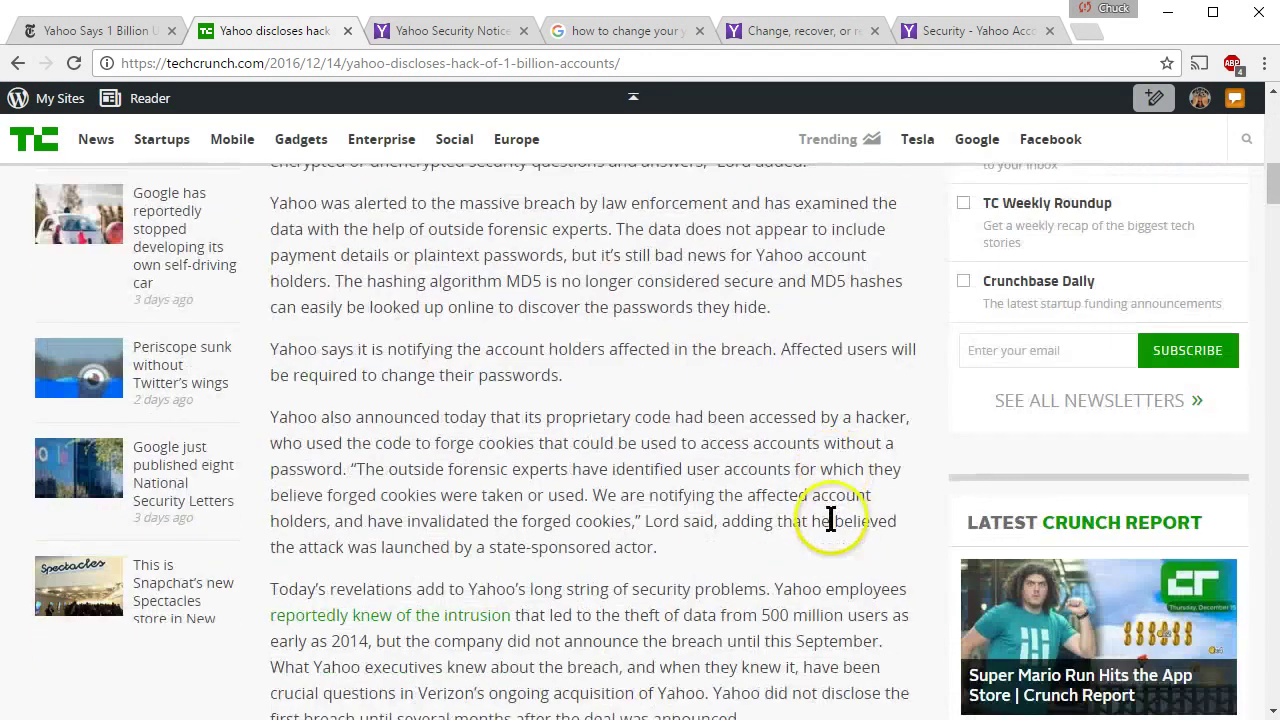
{"action": "scroll", "coordinate": [829, 514], "scroll_direction": "up", "scroll_amount": 10}
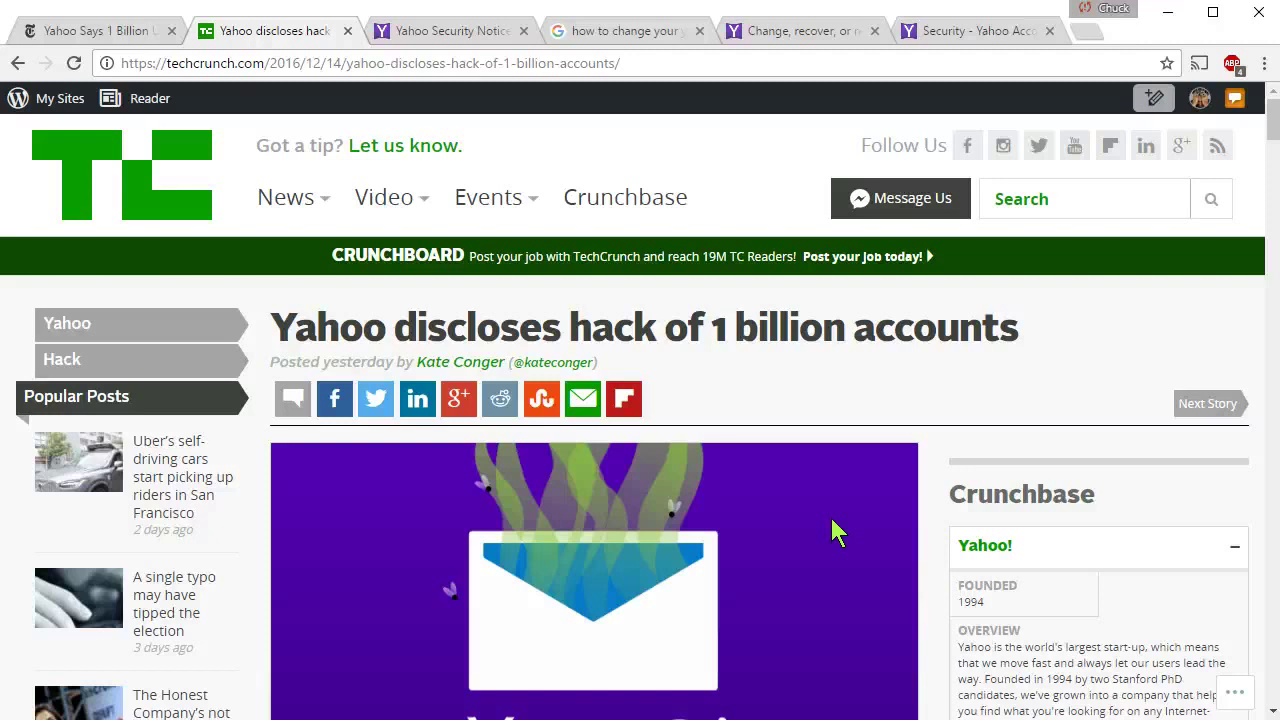
{"action": "left_click", "coordinate": [814, 436]}
{"action": "left_click", "coordinate": [1122, 703]}
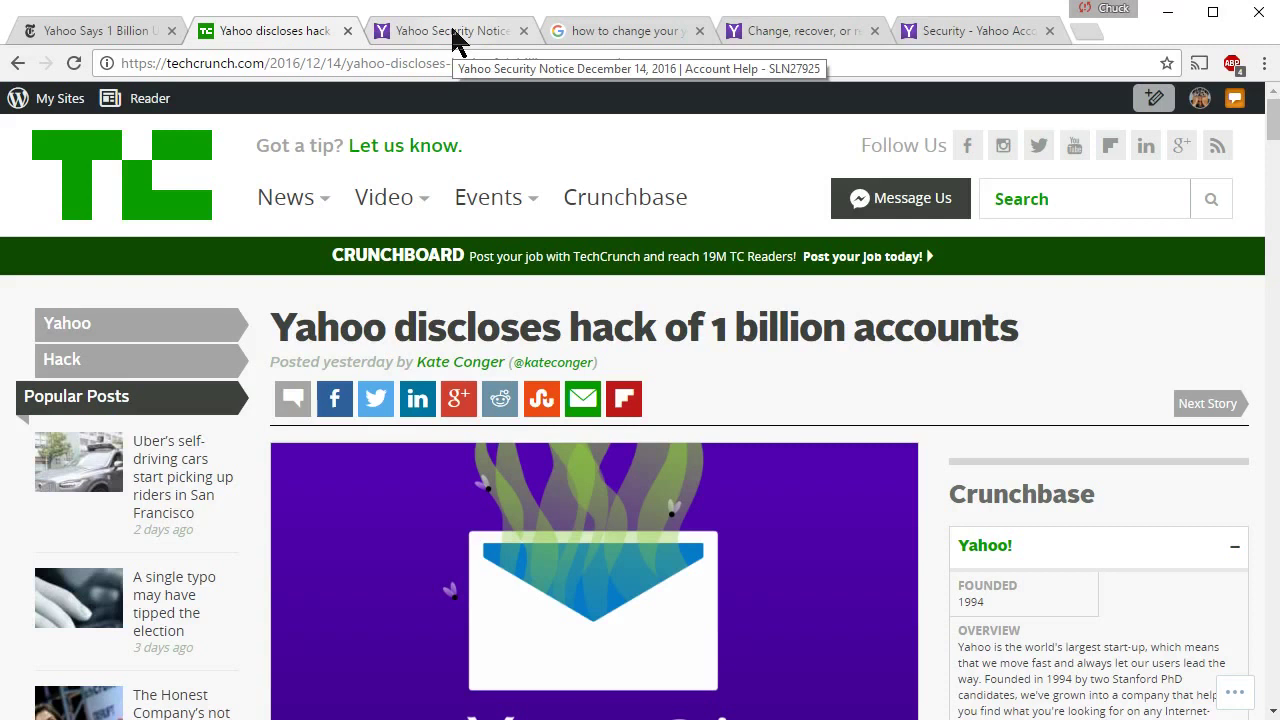
Read the 'What happened?' section of the Yahoo Security Notice of December 14, 2016, then return to the top
{"action": "left_click", "coordinate": [452, 35]}
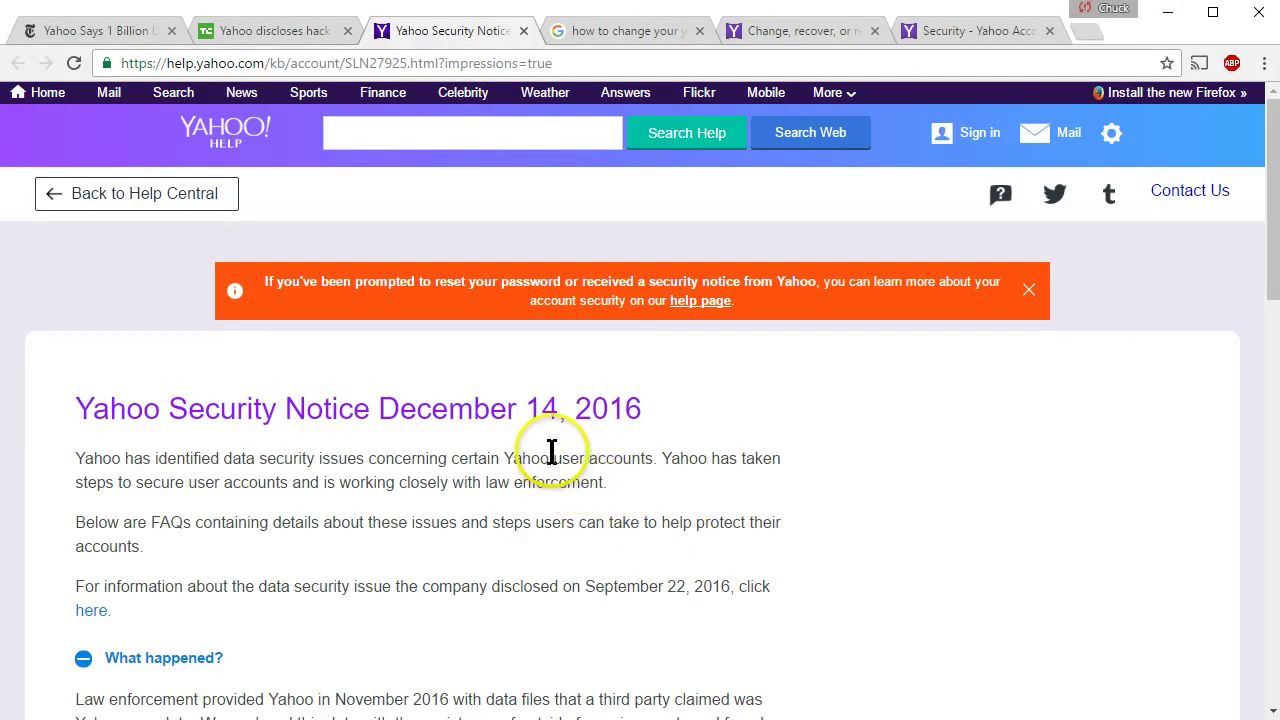
{"action": "scroll", "coordinate": [540, 457], "scroll_direction": "down", "scroll_amount": 2}
{"action": "scroll", "coordinate": [537, 458], "scroll_direction": "down", "scroll_amount": 1}
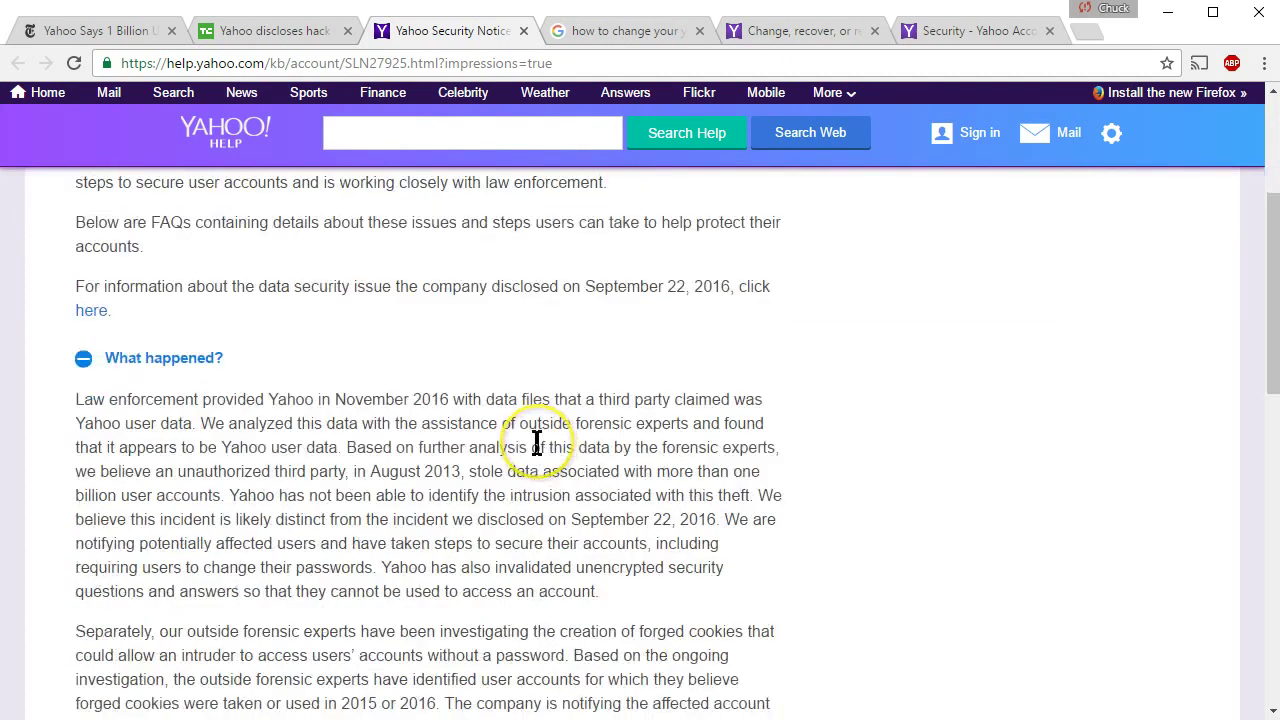
{"action": "scroll", "coordinate": [537, 444], "scroll_direction": "down", "scroll_amount": 1}
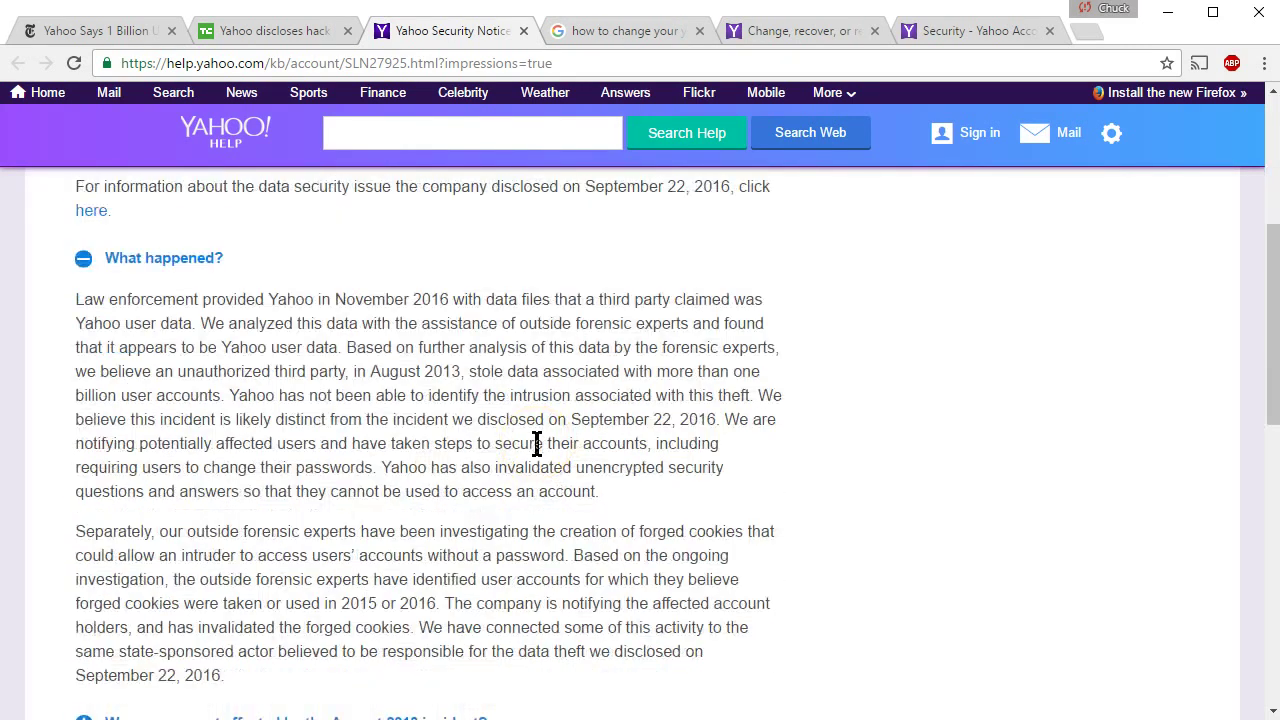
{"action": "scroll", "coordinate": [537, 444], "scroll_direction": "up", "scroll_amount": 2}
{"action": "scroll", "coordinate": [537, 444], "scroll_direction": "down", "scroll_amount": 3}
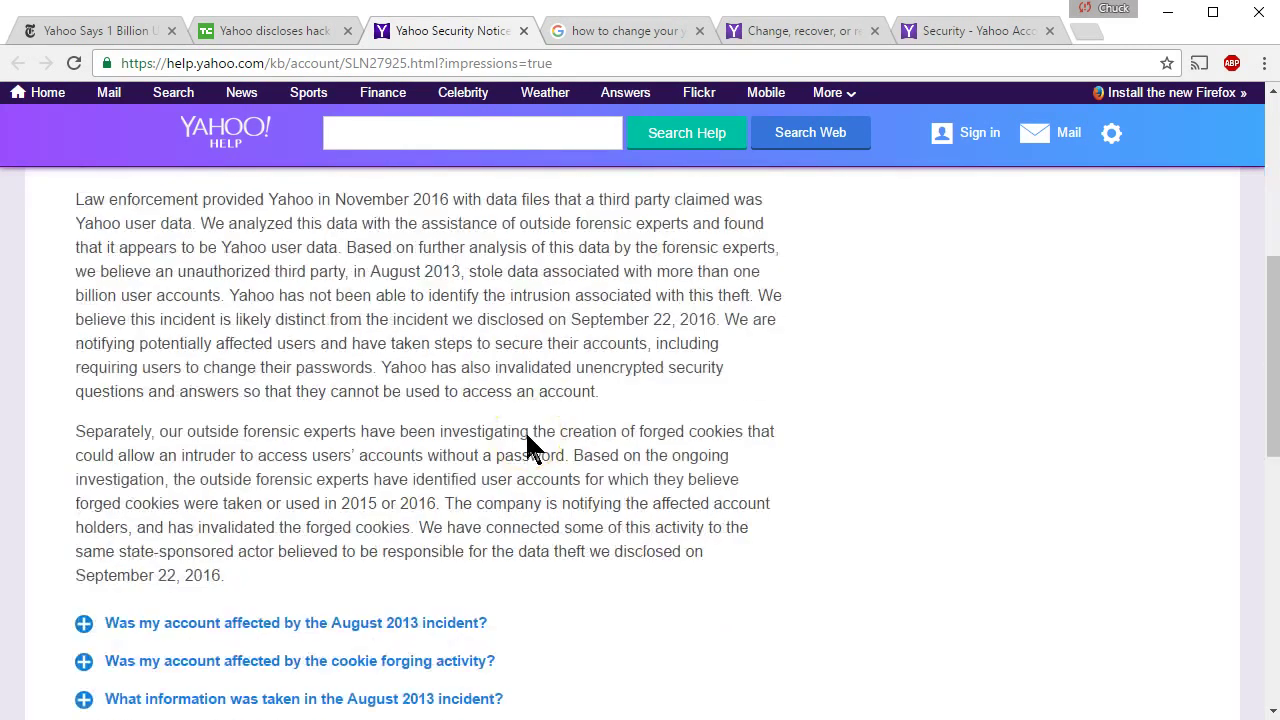
{"action": "scroll", "coordinate": [503, 437], "scroll_direction": "up", "scroll_amount": 1}
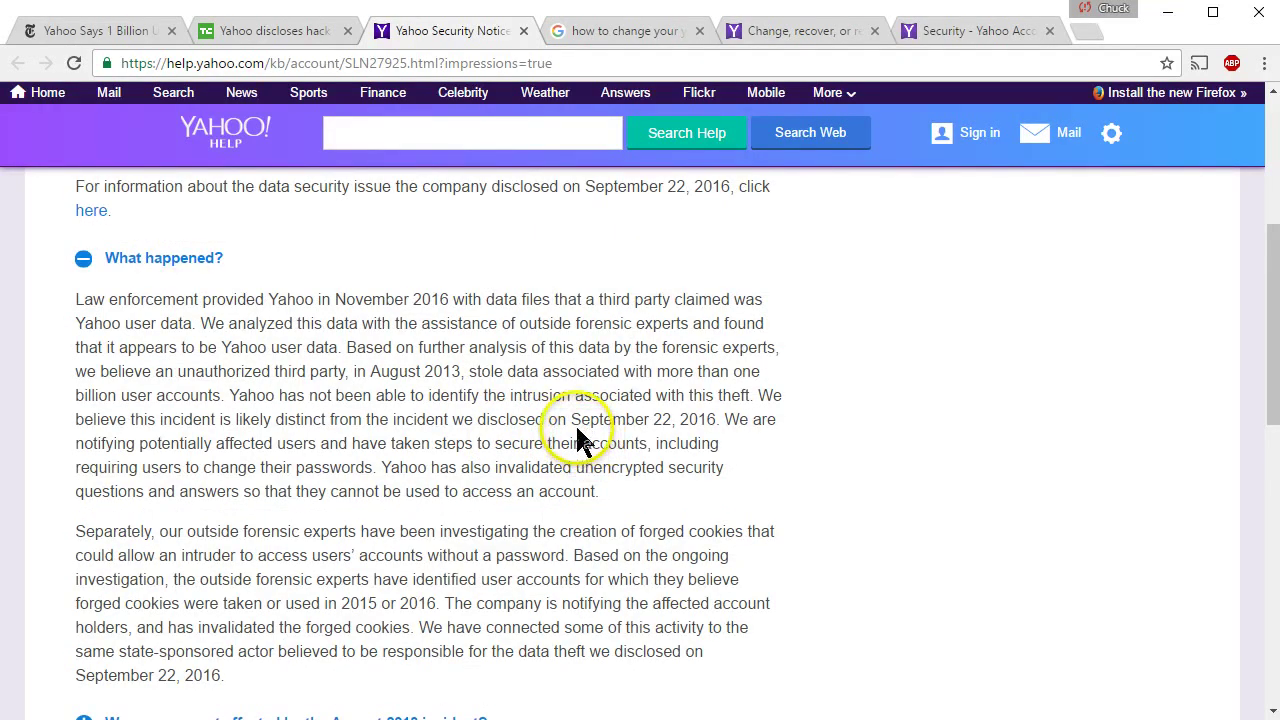
{"action": "scroll", "coordinate": [659, 470], "scroll_direction": "up", "scroll_amount": 1}
{"action": "scroll", "coordinate": [659, 470], "scroll_direction": "up", "scroll_amount": 4}
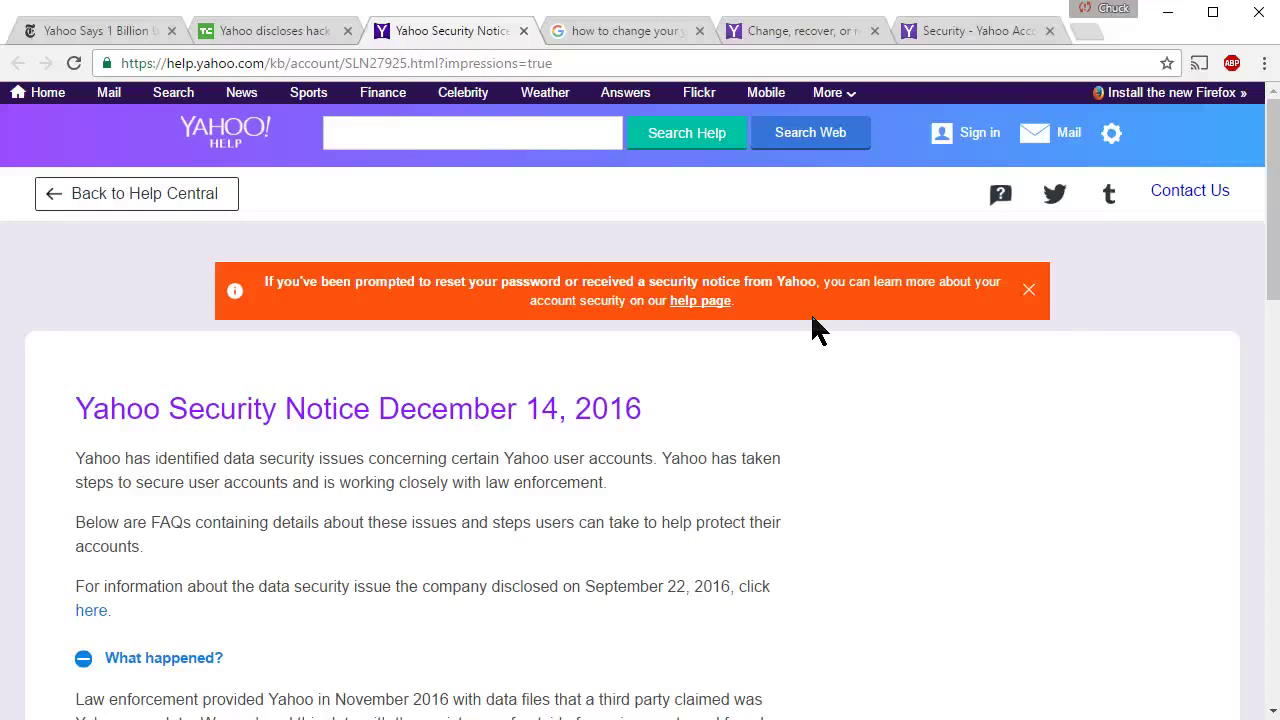
Show the Google results for 'how to change your yahoo password' with the seven-step snippet
{"action": "left_click", "coordinate": [620, 32]}
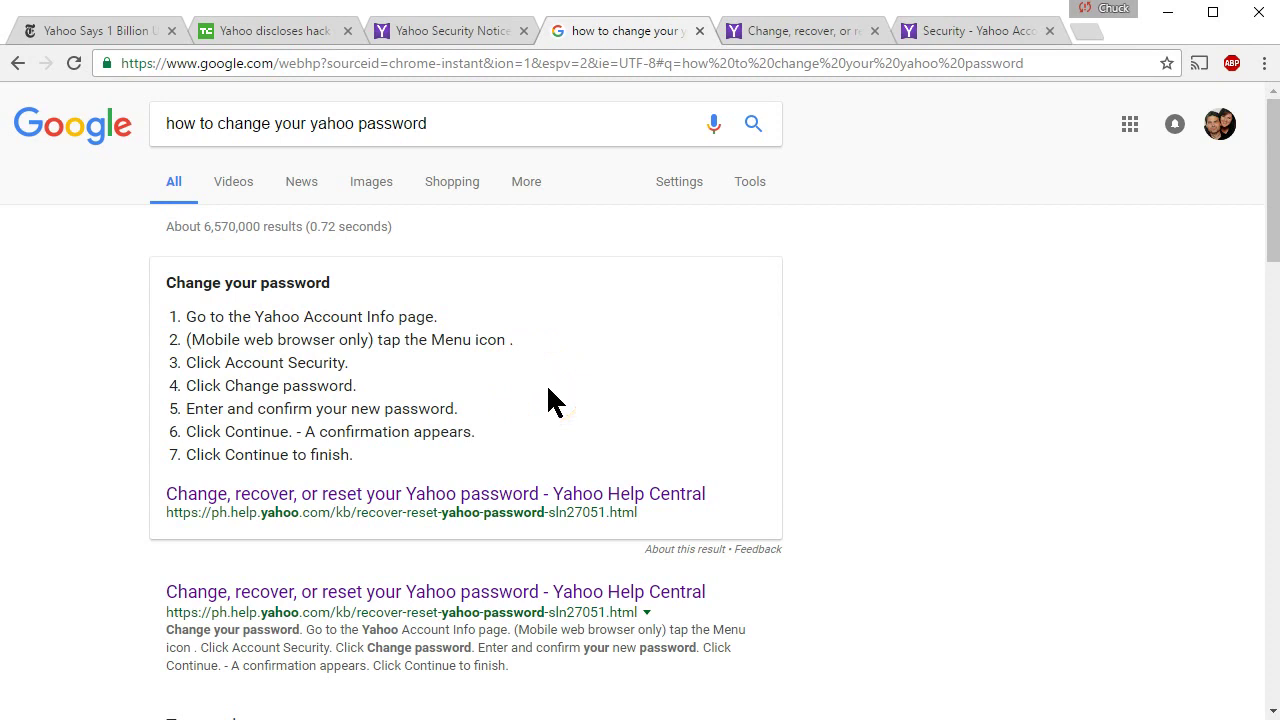
Read the Change your password steps in the Yahoo Help article 'Change, recover, or reset your Yahoo password'
{"action": "left_click", "coordinate": [802, 36]}
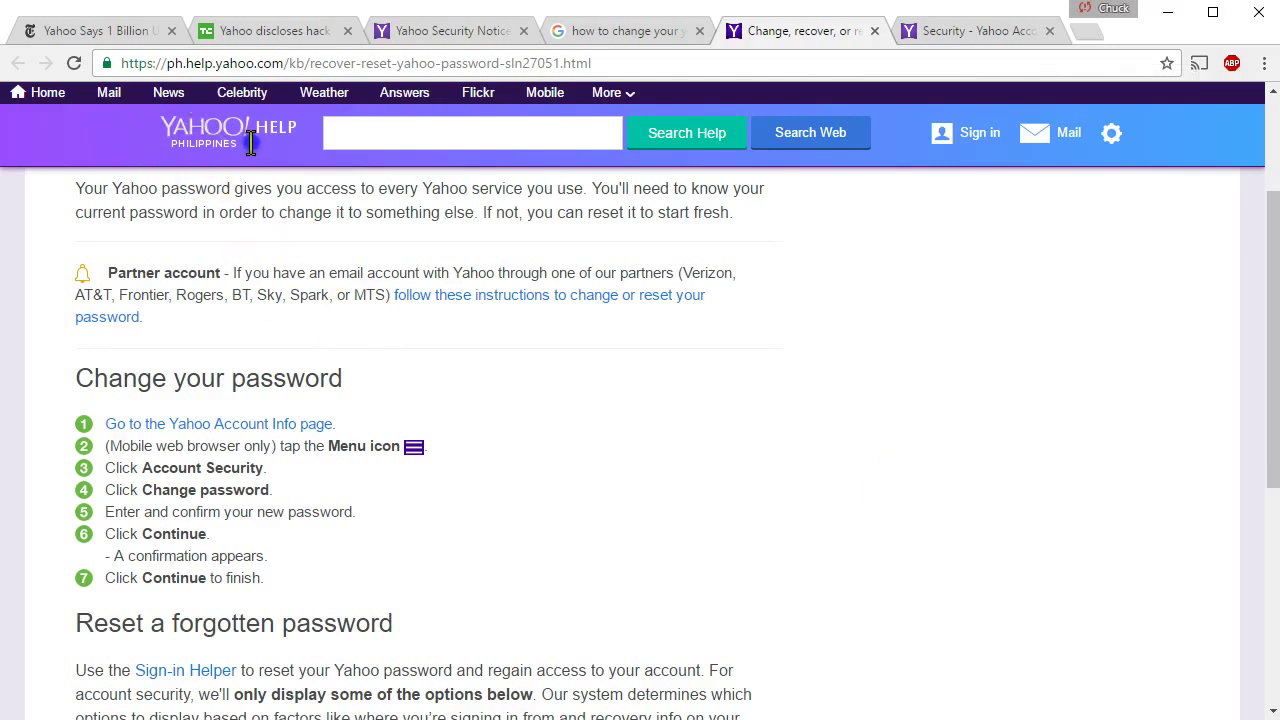
{"action": "scroll", "coordinate": [970, 562], "scroll_direction": "down", "scroll_amount": 3}
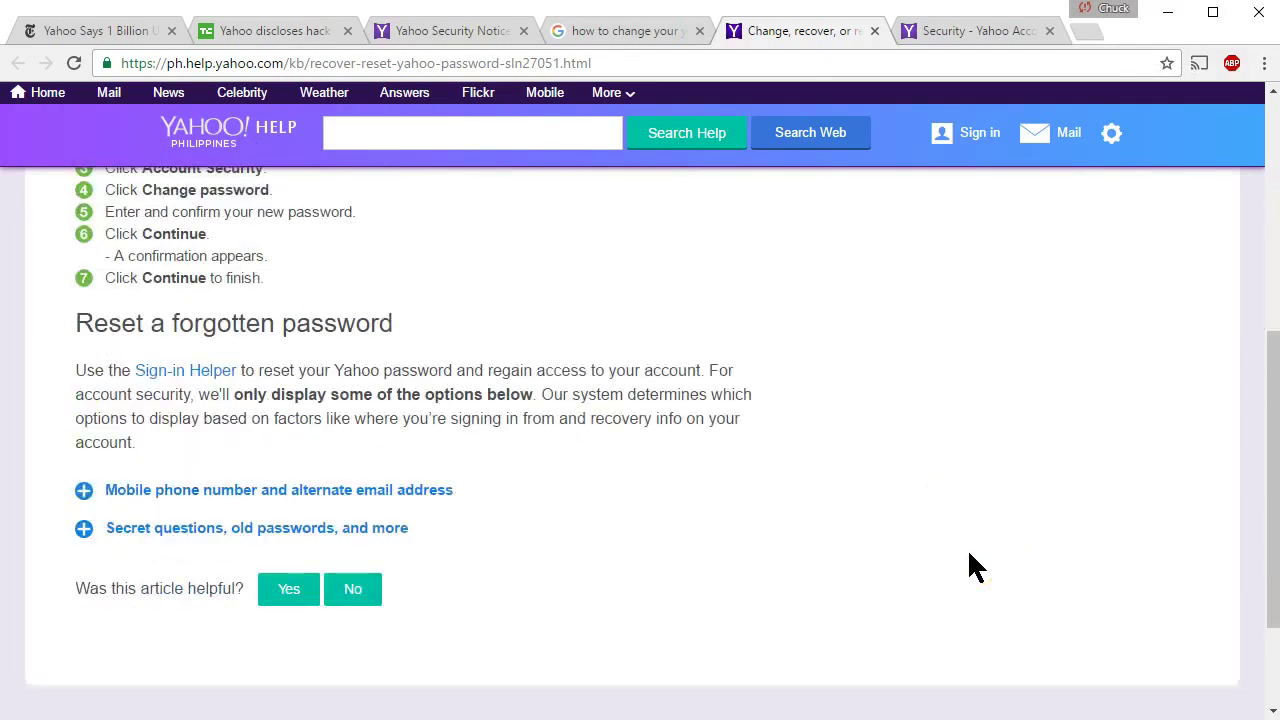
{"action": "scroll", "coordinate": [969, 553], "scroll_direction": "up", "scroll_amount": 5}
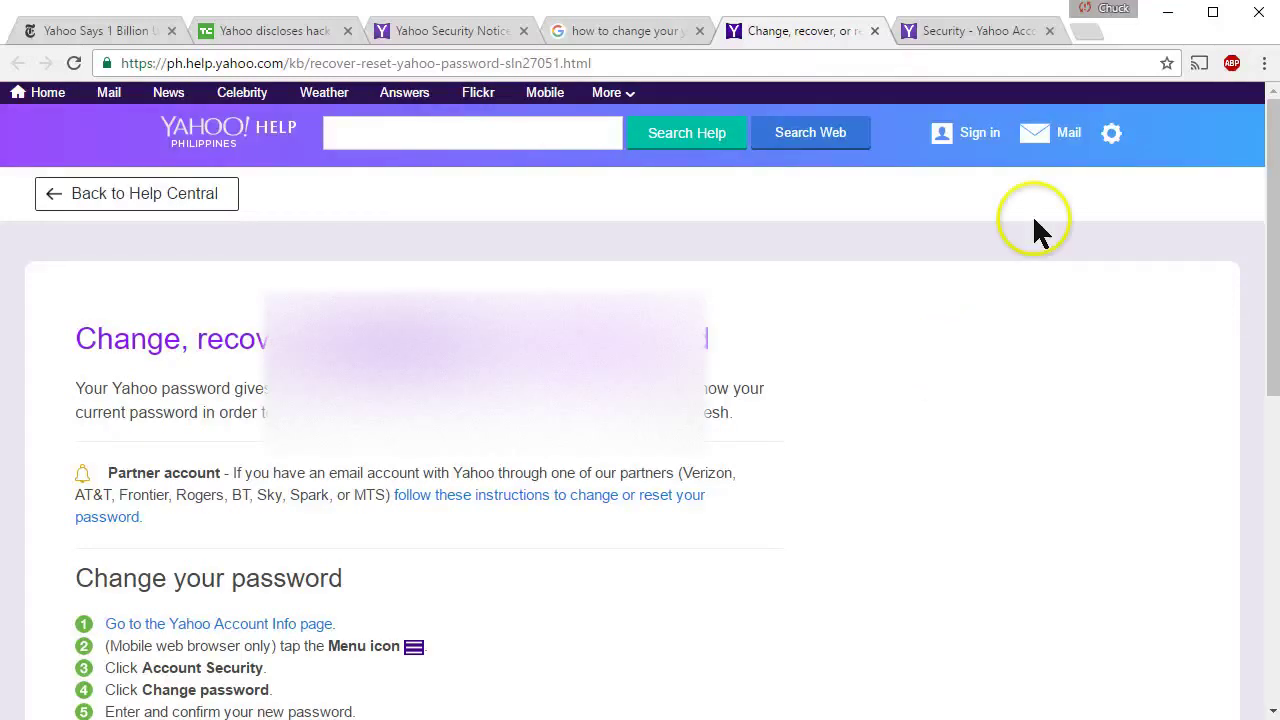
{"action": "scroll", "coordinate": [846, 200], "scroll_direction": "down", "scroll_amount": 3}
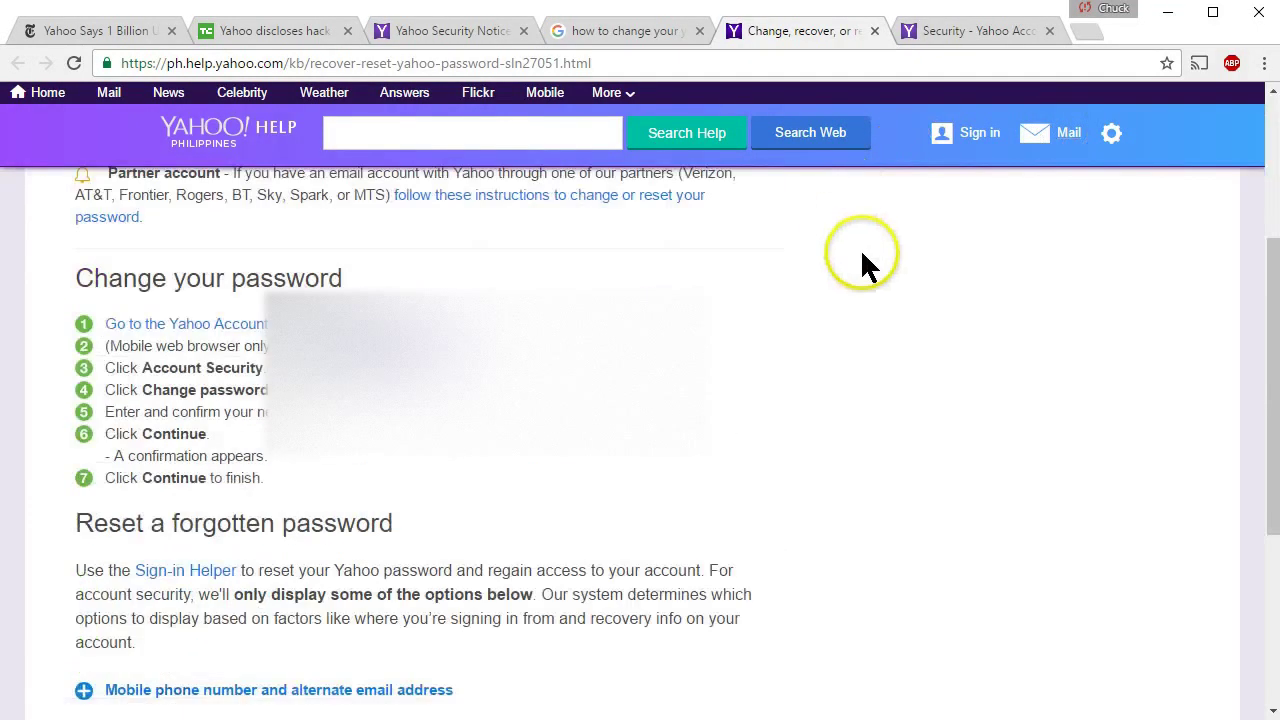
{"action": "scroll", "coordinate": [866, 157], "scroll_direction": "up", "scroll_amount": 3}
Show the Account security page via Personal info, where two-step verification is still off
{"action": "left_click", "coordinate": [968, 26]}
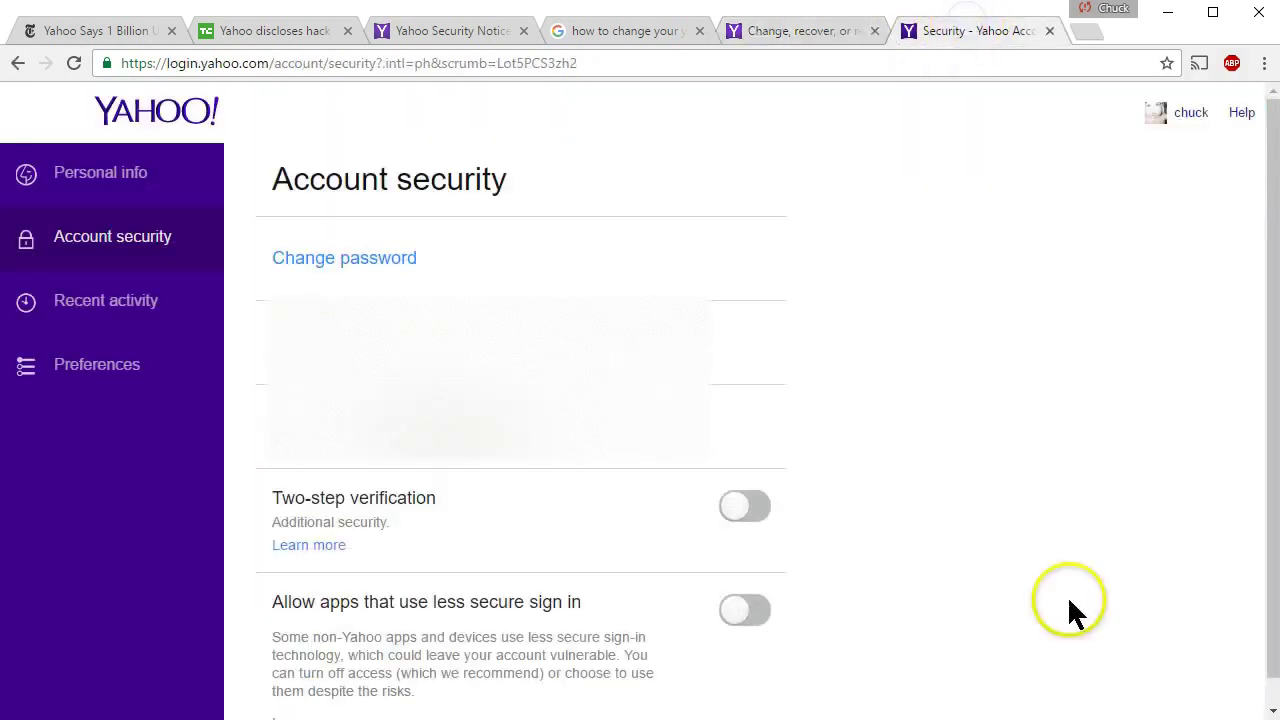
{"action": "left_click", "coordinate": [113, 176]}
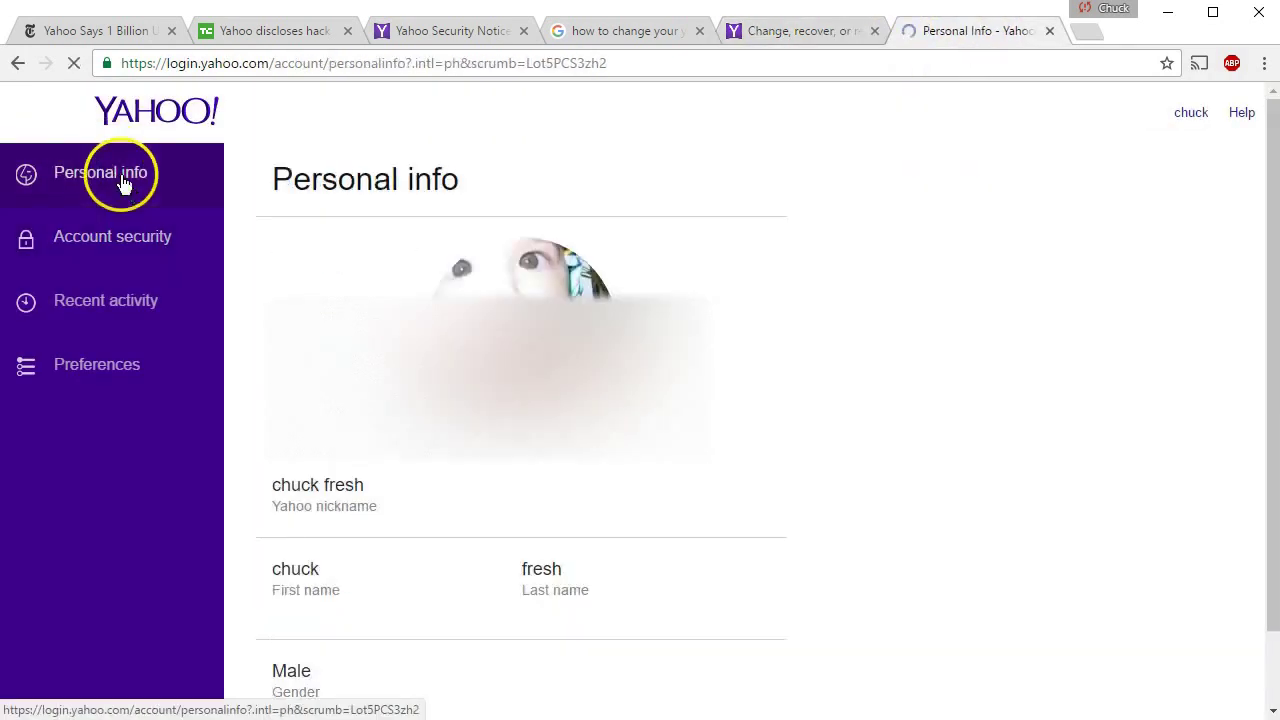
{"action": "left_click", "coordinate": [106, 242]}
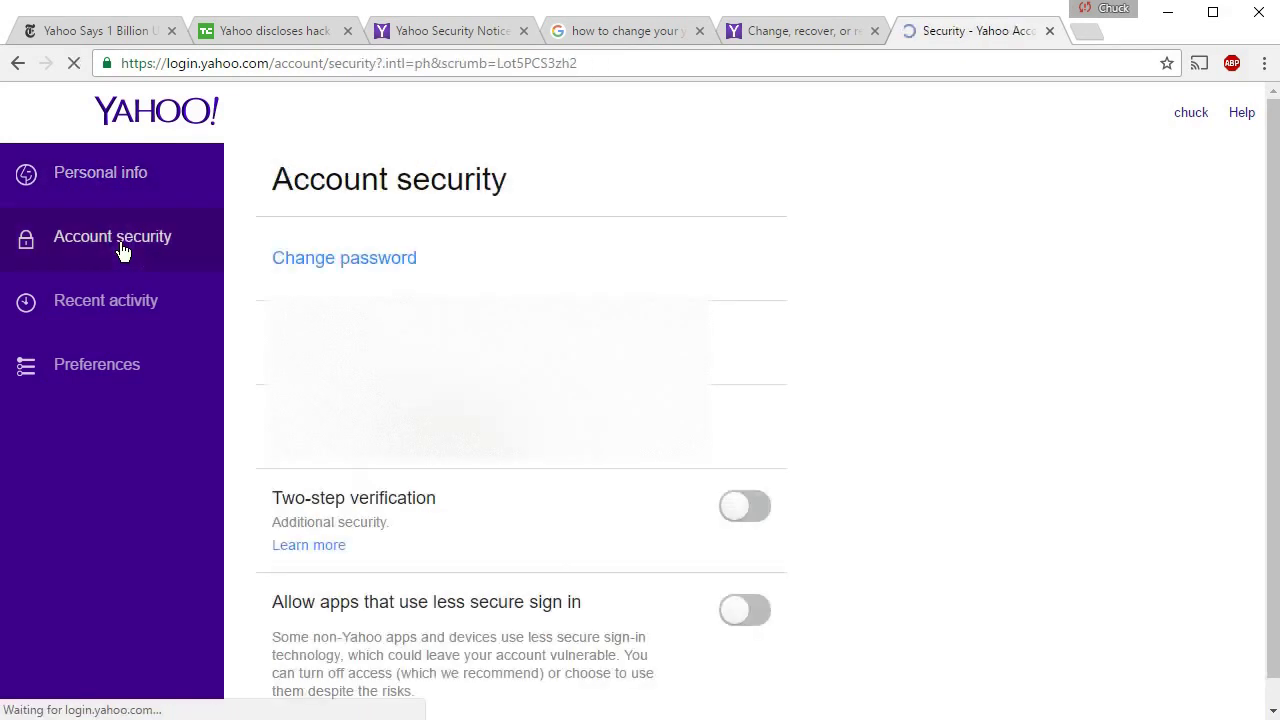
{"action": "left_click", "coordinate": [735, 345]}
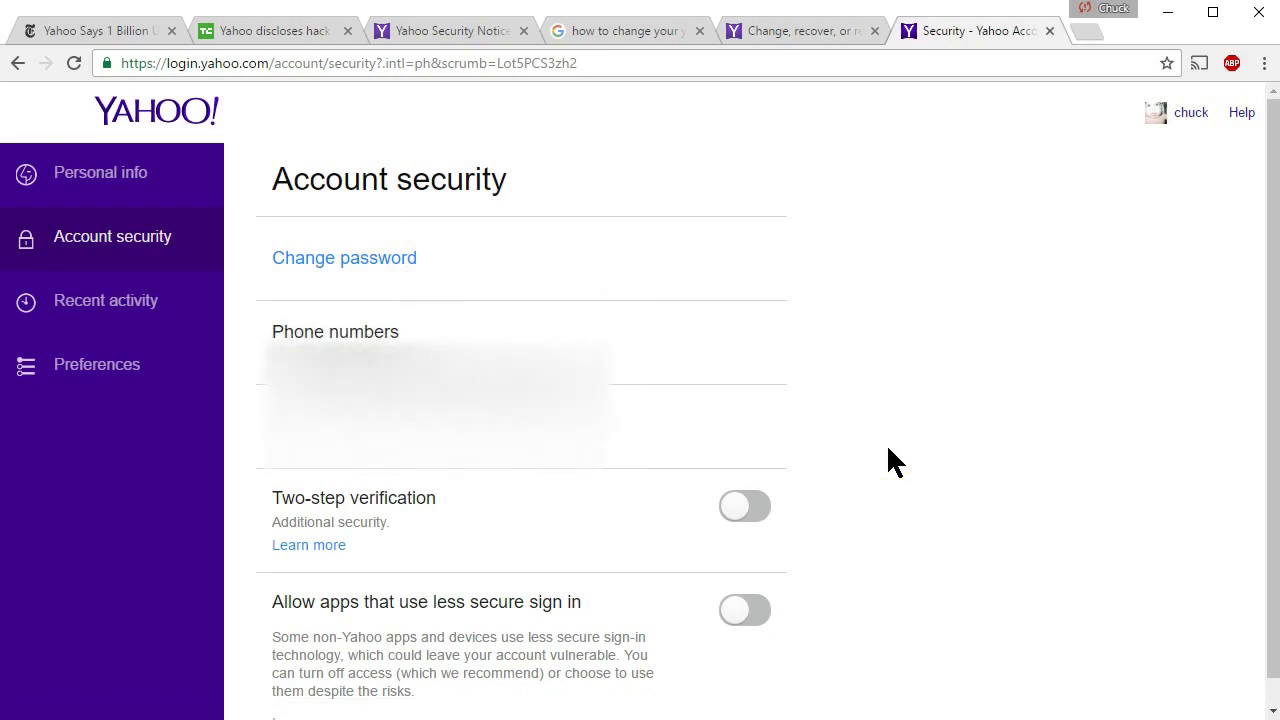
Turn on two-step verification by entering the mobile number and verifying the code received by SMS
{"action": "left_click", "coordinate": [760, 518]}
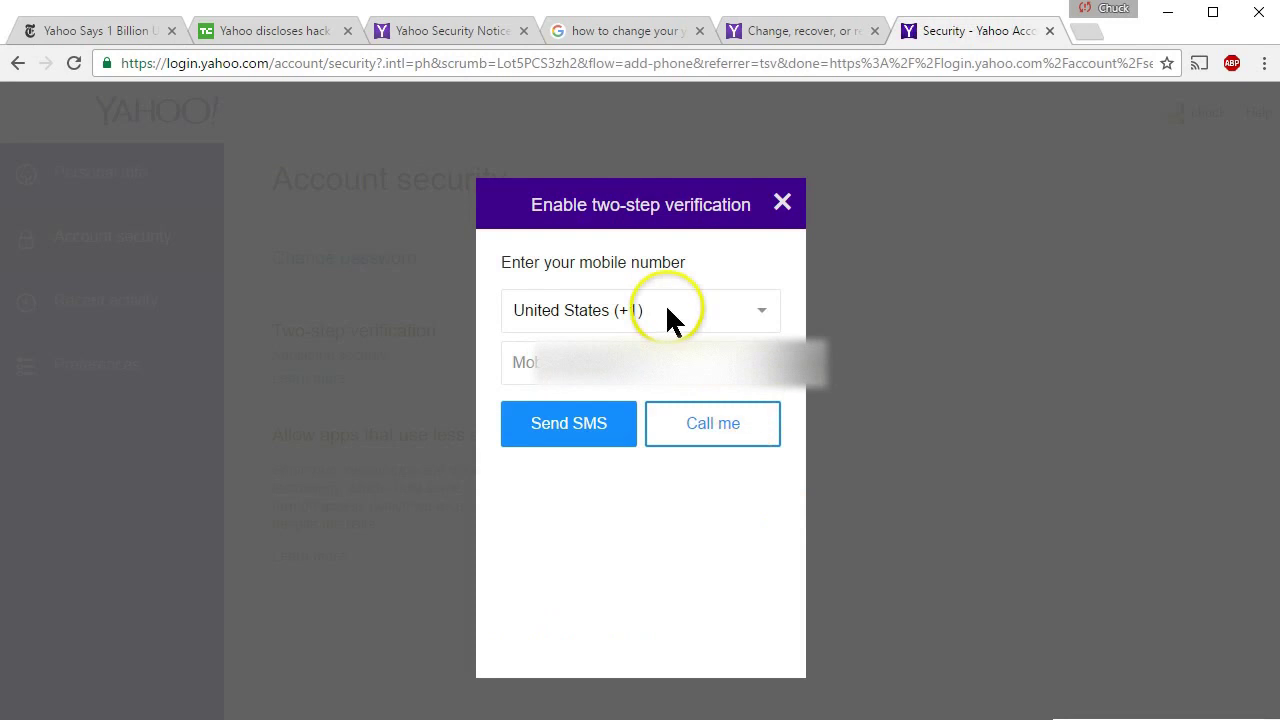
{"action": "left_click", "coordinate": [651, 360]}
{"action": "type", "text": "32"}
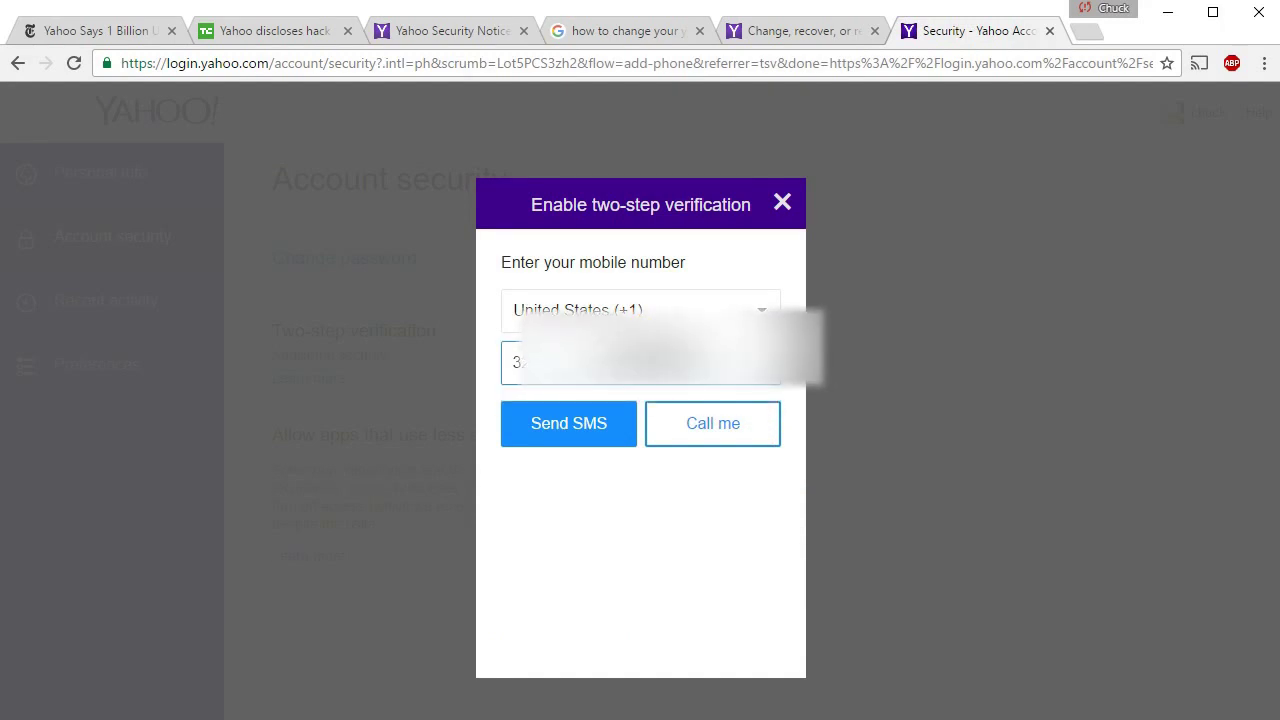
{"action": "left_click", "coordinate": [584, 422]}
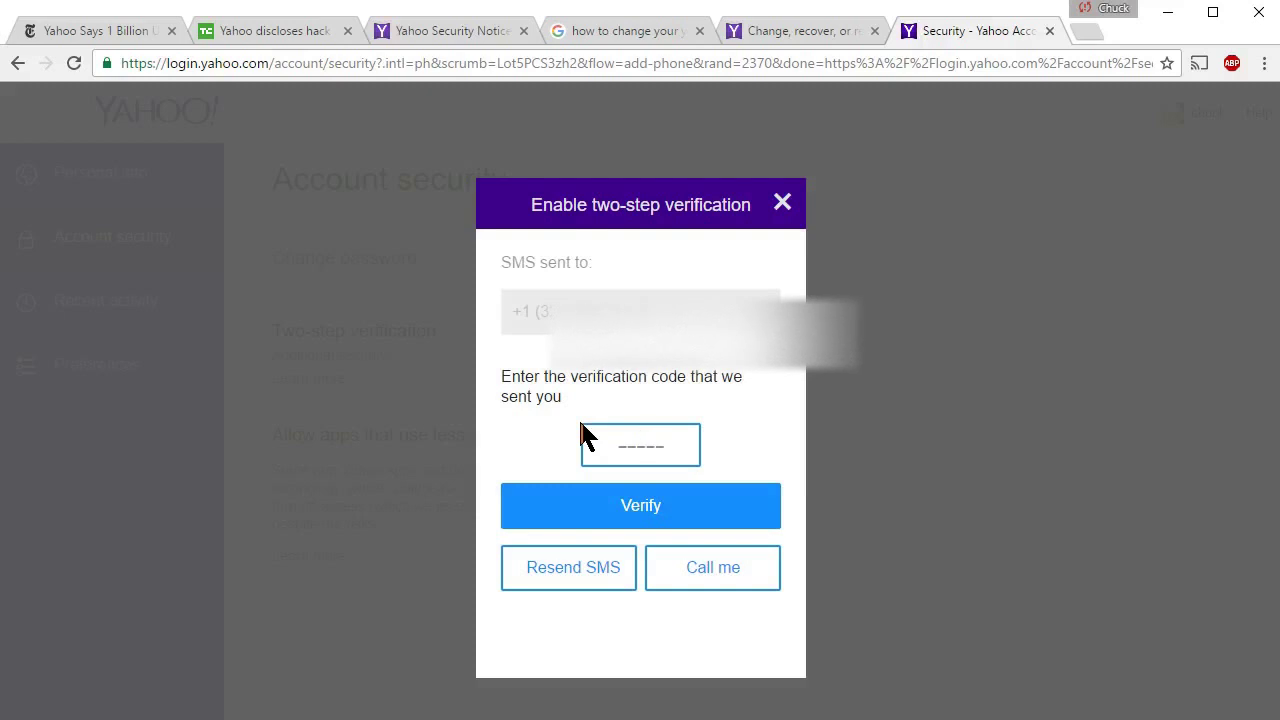
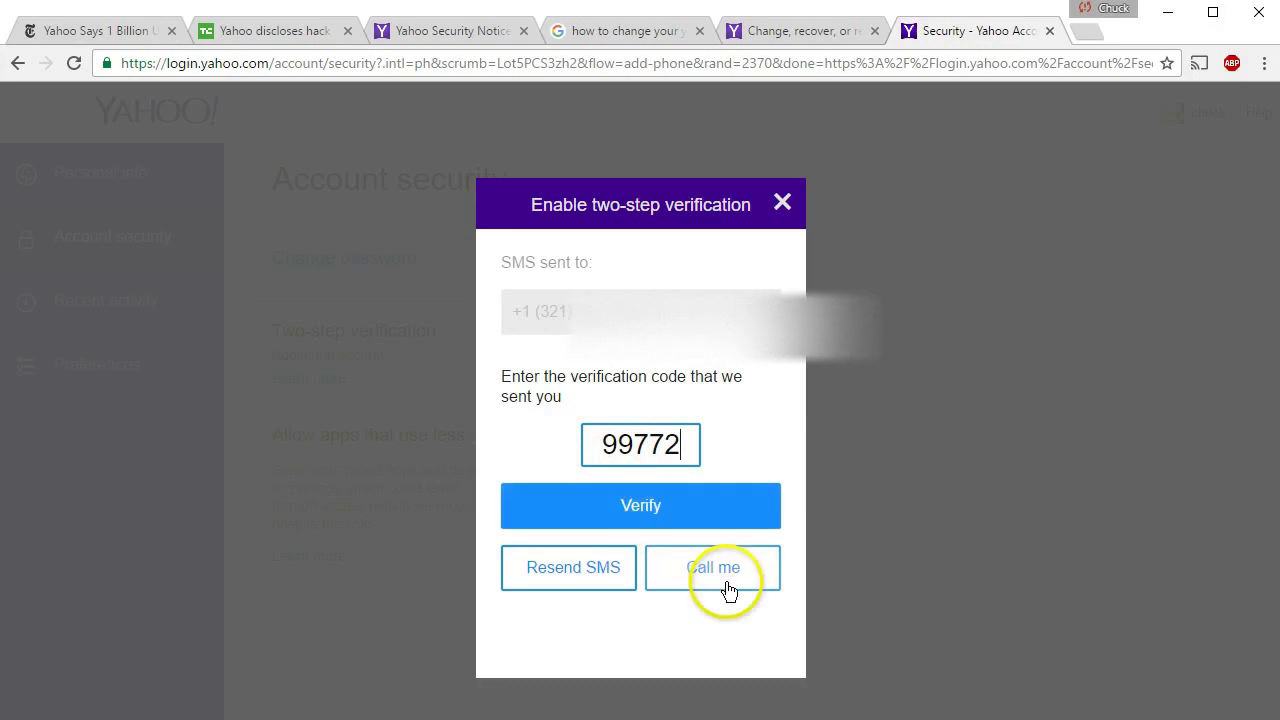
{"action": "left_click", "coordinate": [655, 512]}
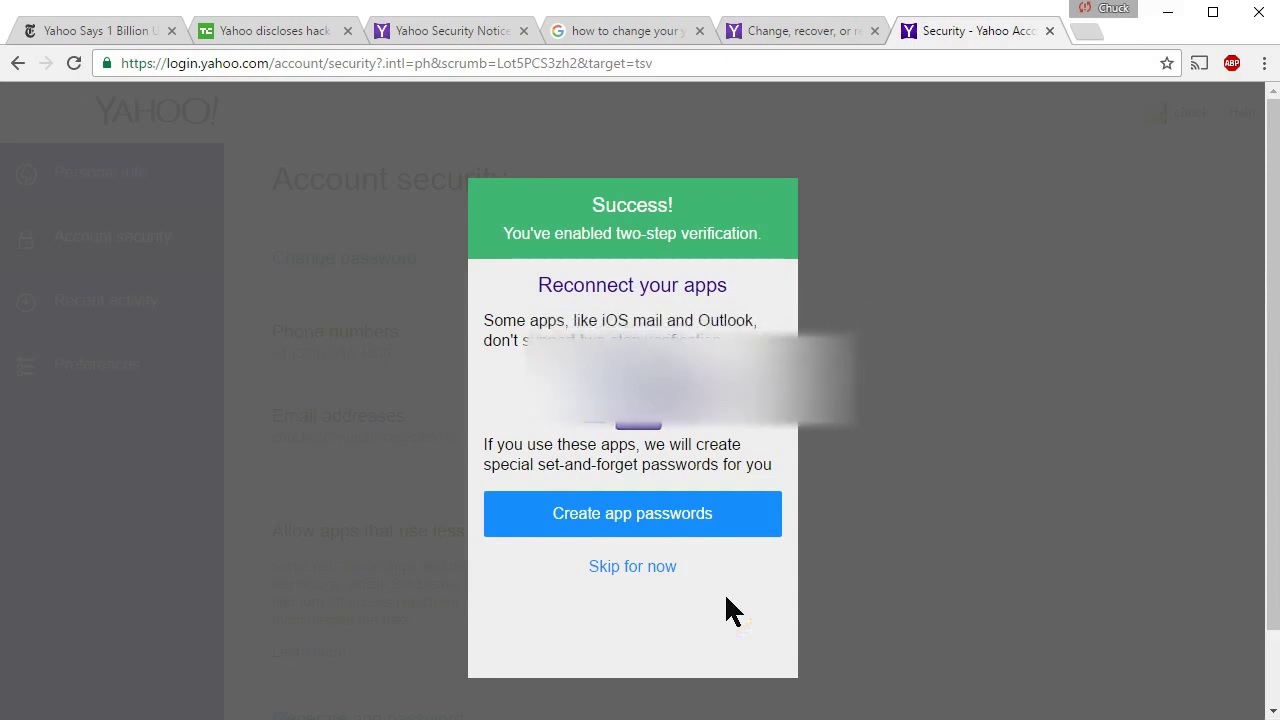
Skip creating app passwords for now, returning to Account security with two-step verification on
{"action": "left_click", "coordinate": [632, 566]}
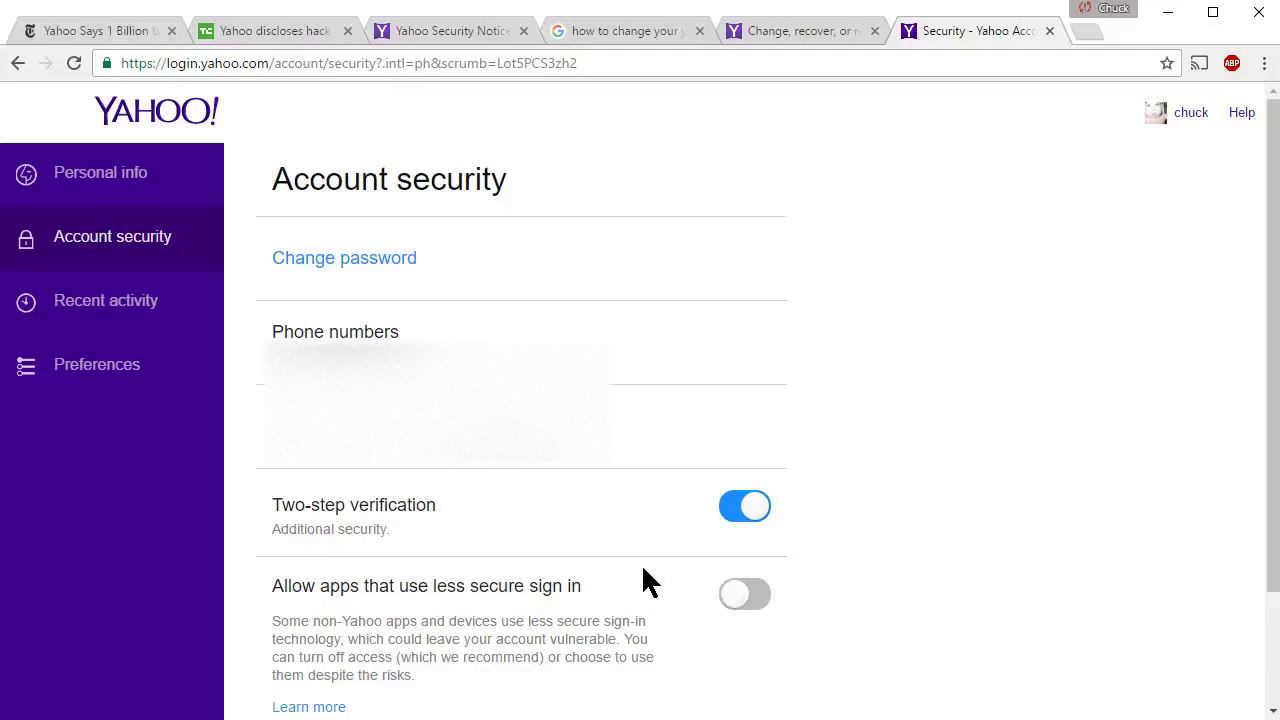
Open the Set a new password form and dismiss the saved-password suggestions under New password
{"action": "left_click", "coordinate": [398, 260]}
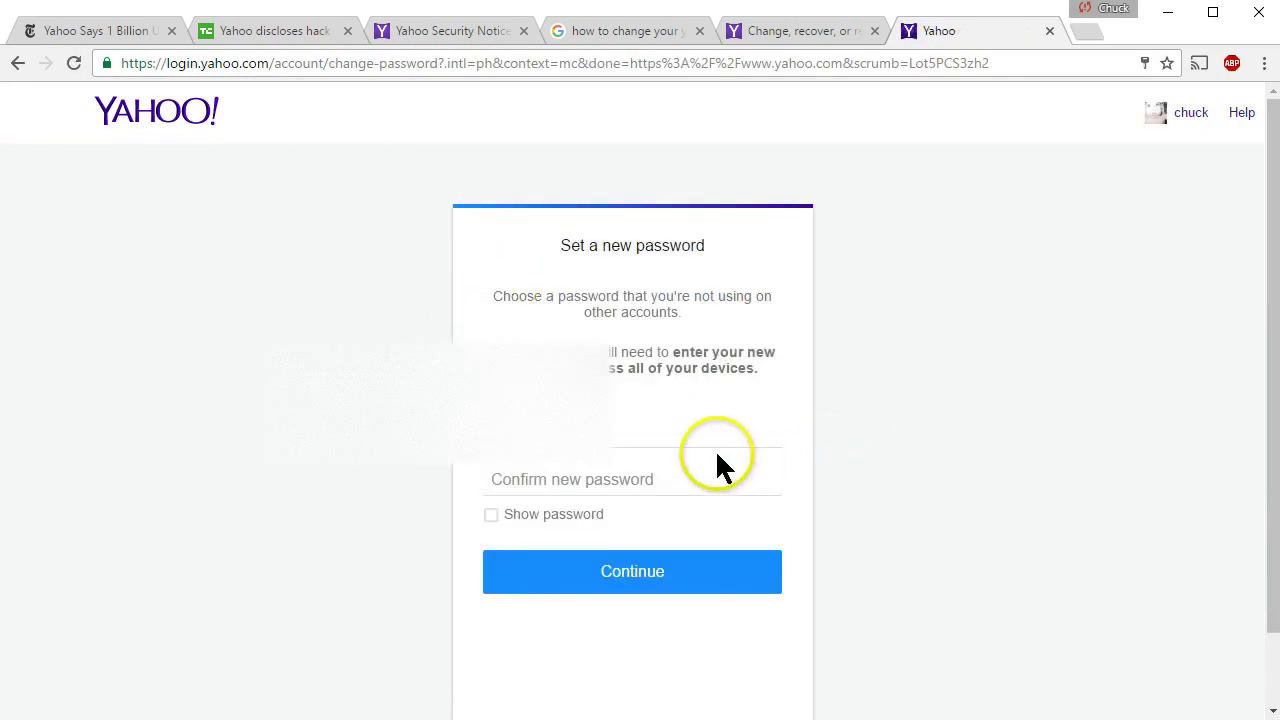
{"action": "left_click", "coordinate": [693, 423]}
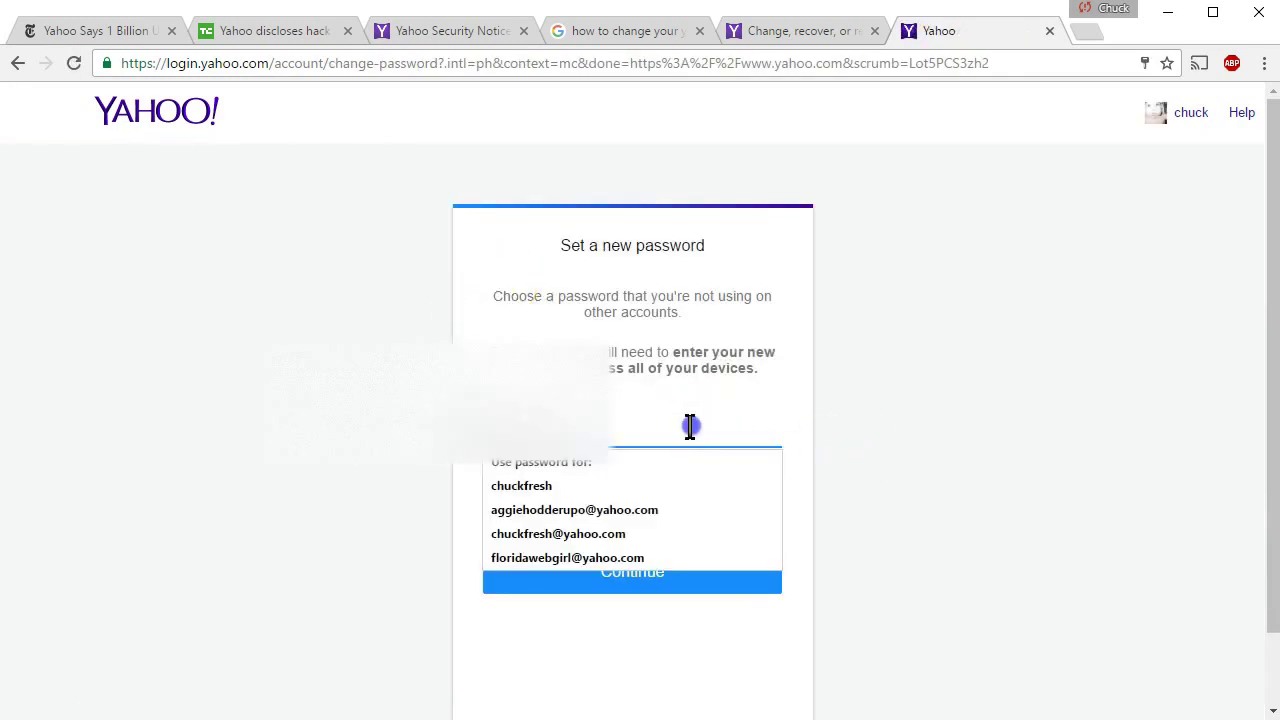
{"action": "left_click", "coordinate": [1066, 414]}
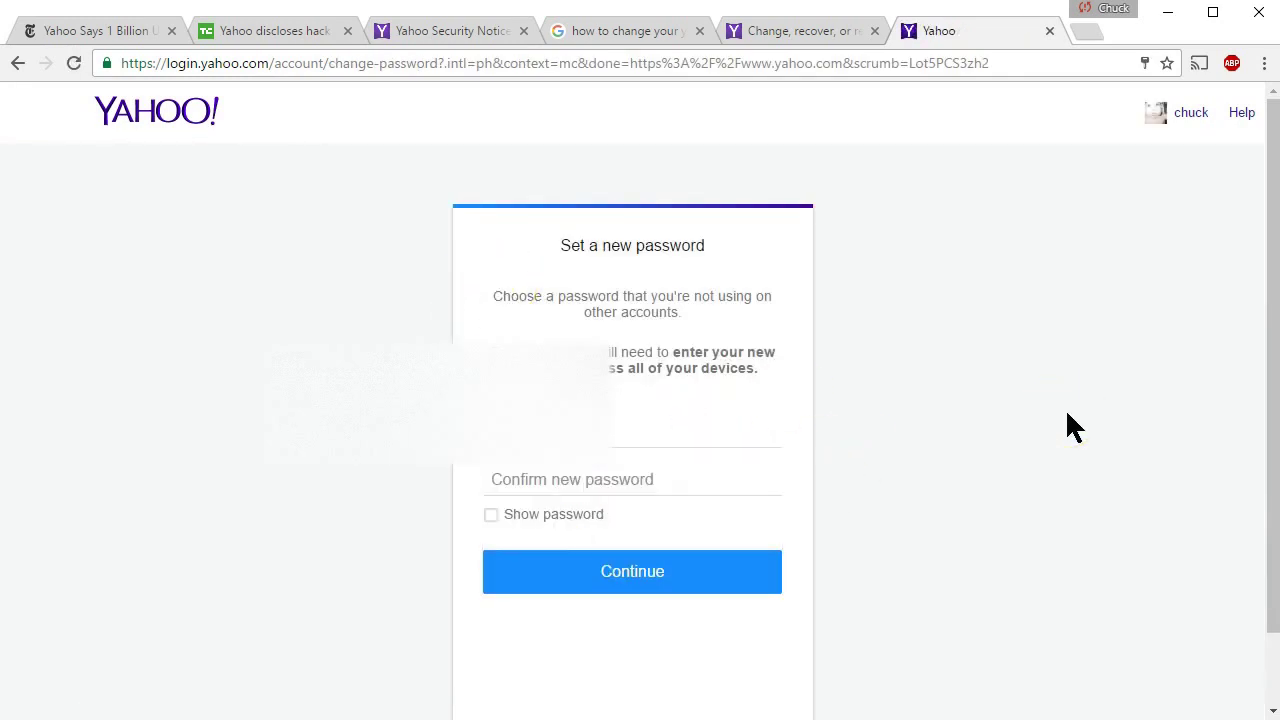